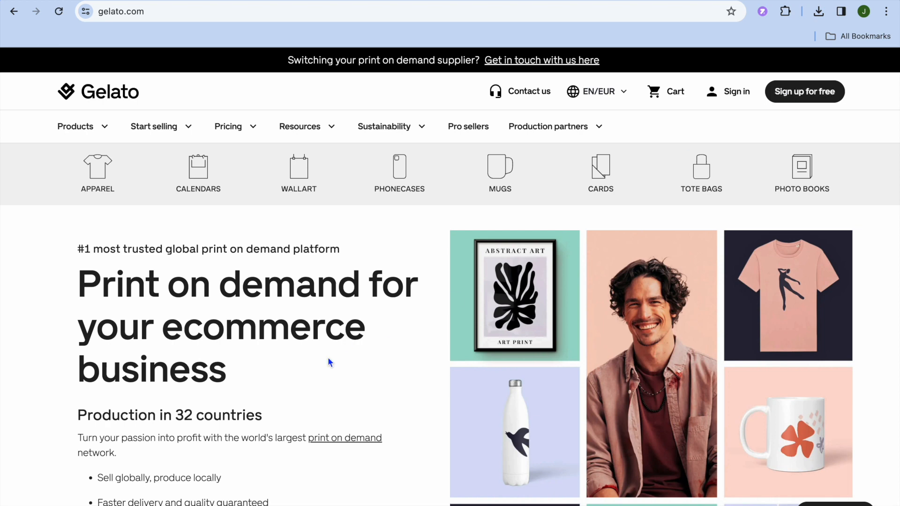
scroll(329, 361, "down", 3)
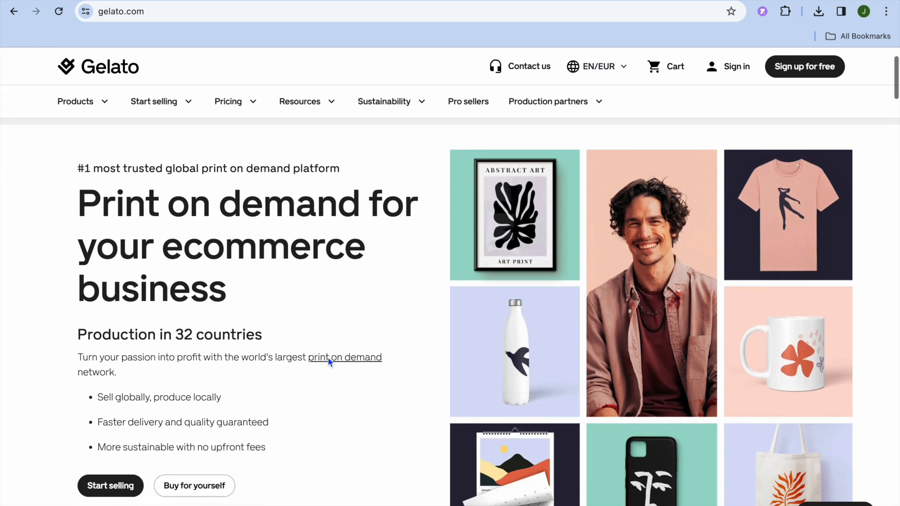
scroll(328, 360, "up", 3)
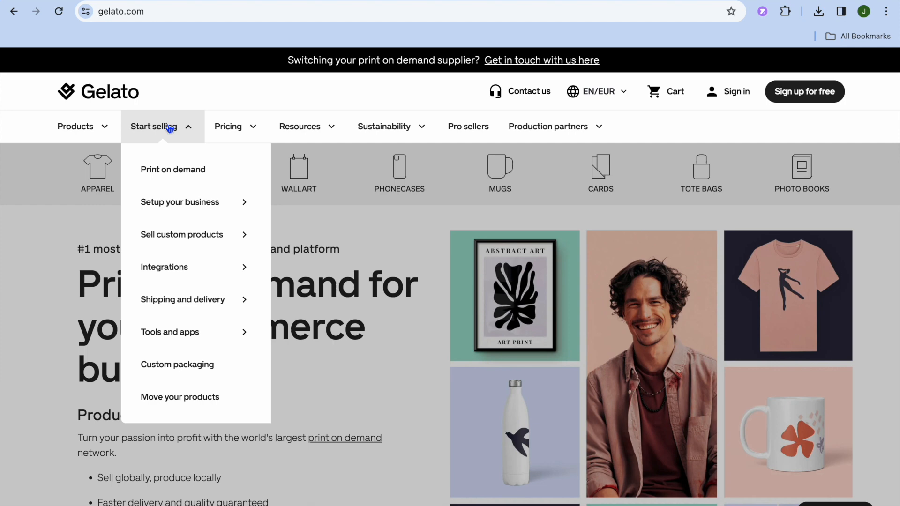
mouse_move(284, 146)
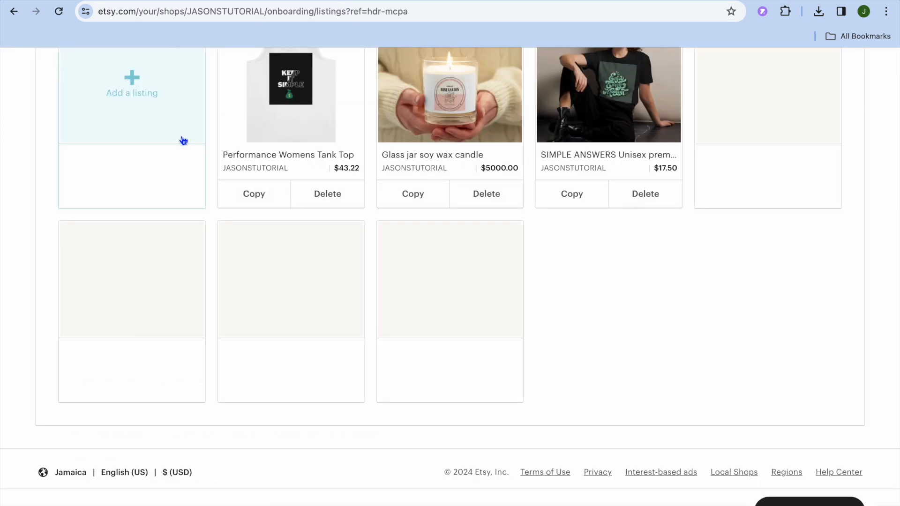
Leave the Etsy shop setup page and open the Etsy home page
scroll(183, 140, "up", 5)
scroll(183, 140, "down", 1)
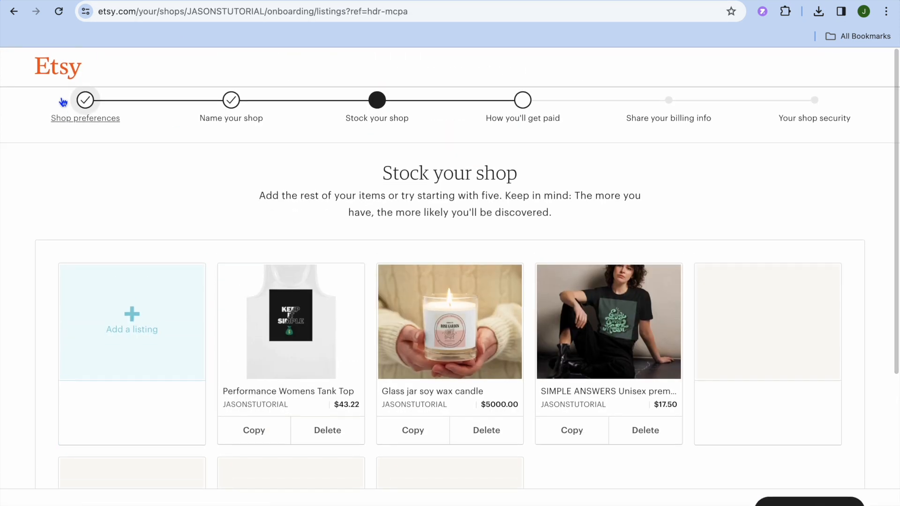
left_click(54, 72)
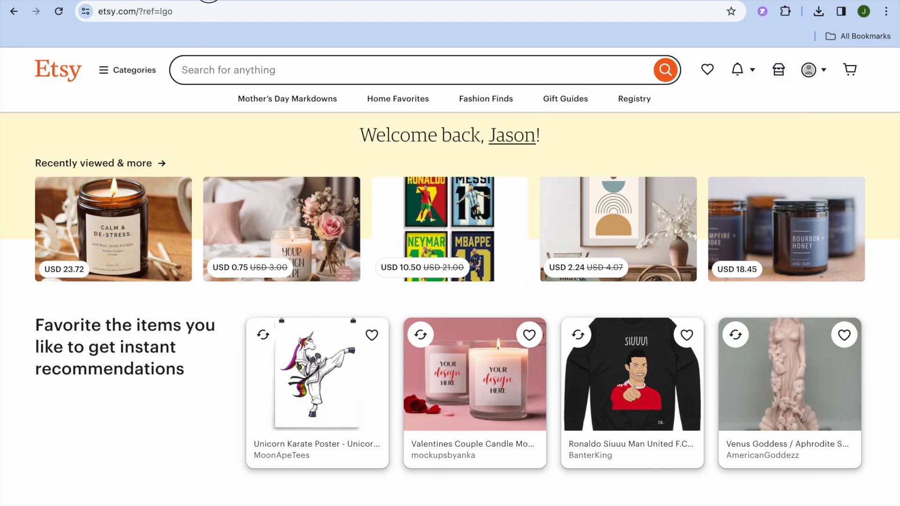
Switch to the Gelato dashboard and start connecting a new Etsy store from the Stores page
left_click(212, 1)
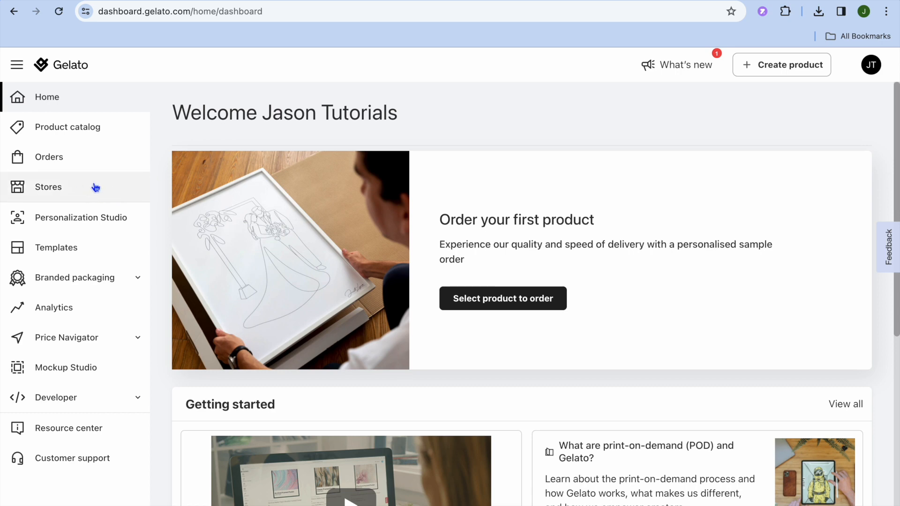
left_click(78, 189)
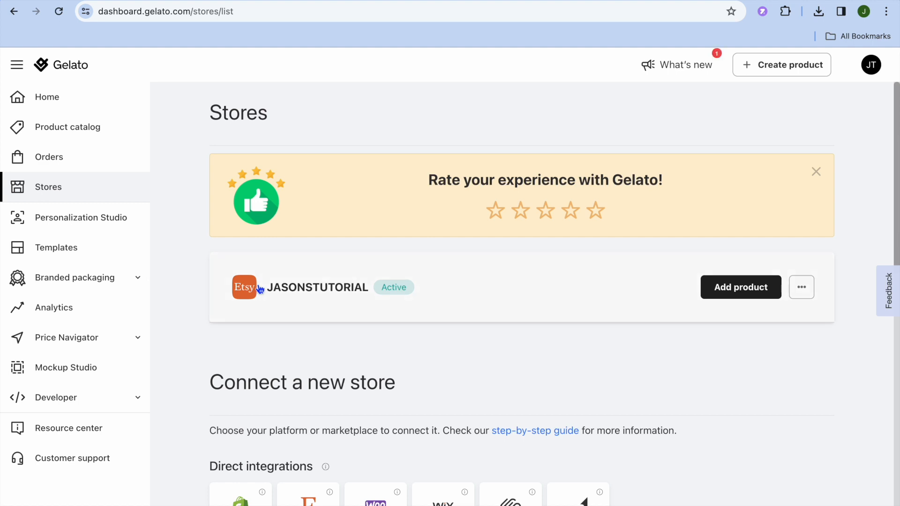
scroll(260, 289, "down", 5)
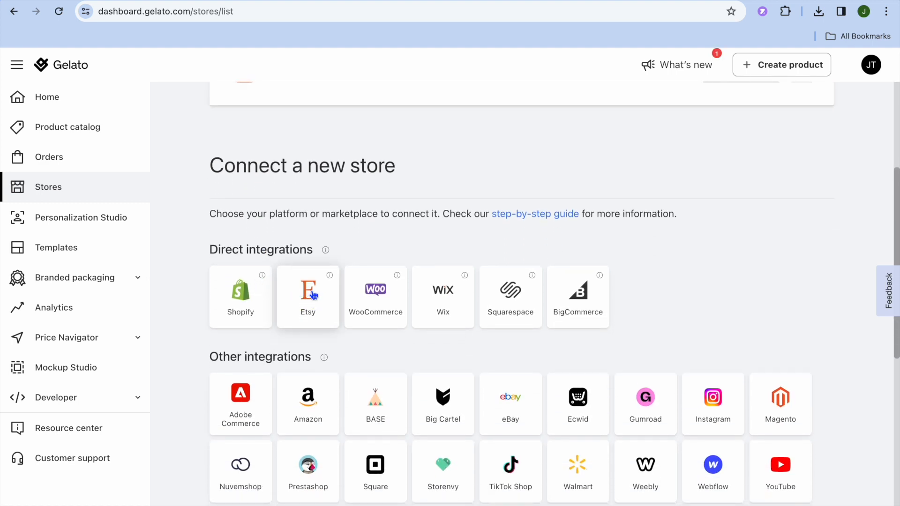
left_click(313, 295)
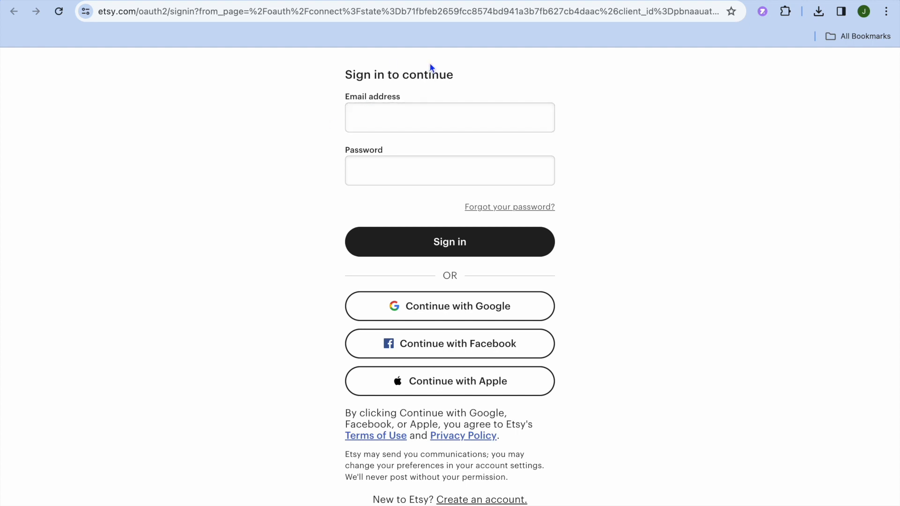
Return to the Gelato store list, reload it and open the already connected Etsy store
left_click(328, 1)
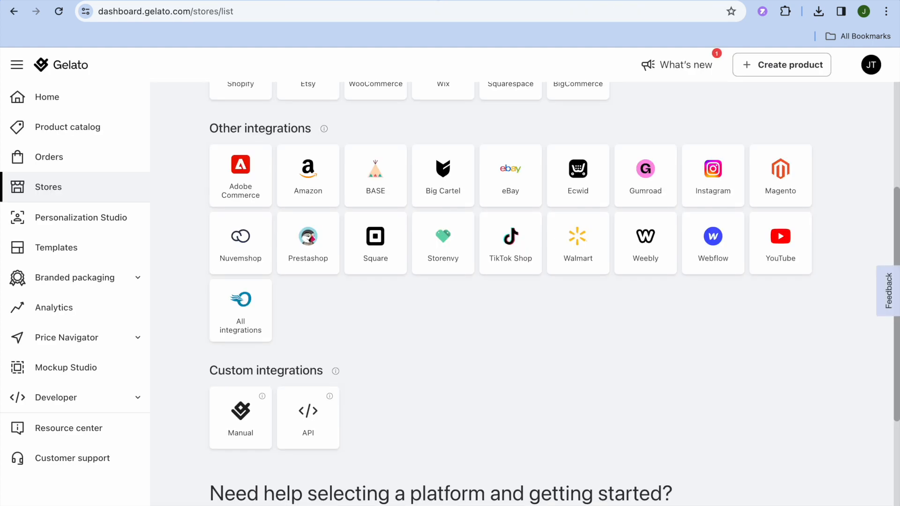
scroll(325, 200, "up", 5)
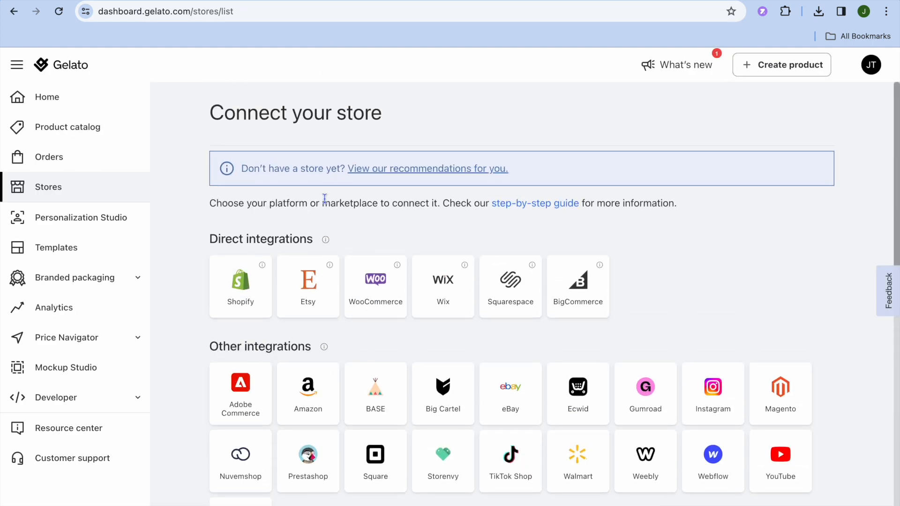
scroll(287, 225, "down", 1)
scroll(287, 225, "up", 1)
left_click(59, 11)
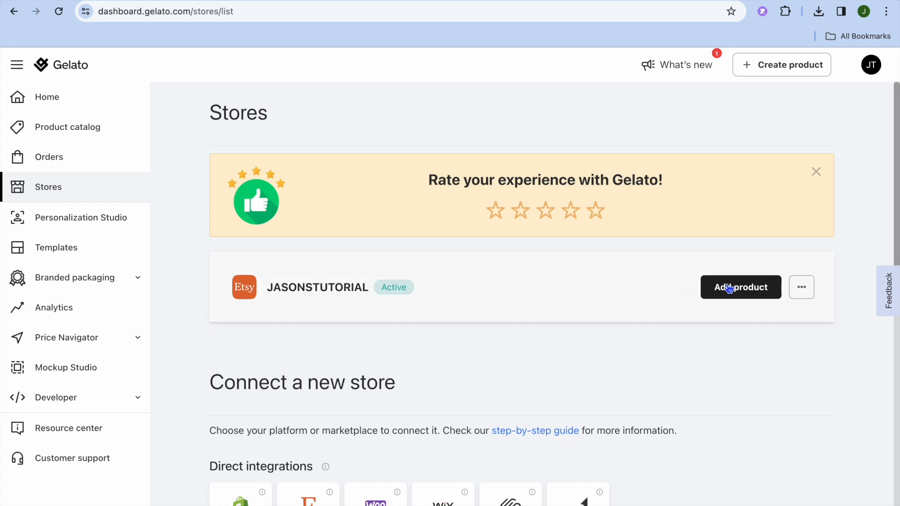
left_click(348, 290)
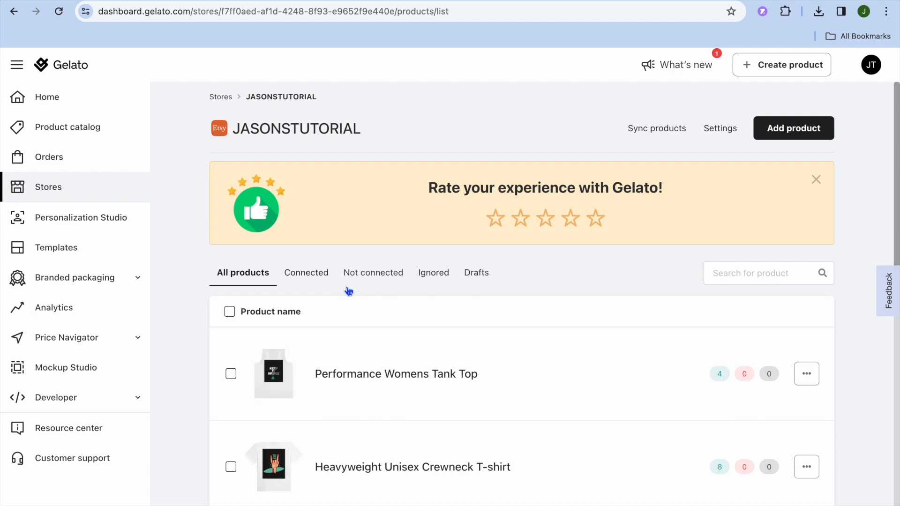
Look over the store's products and start adding a single product from the catalog
scroll(348, 291, "down", 4)
scroll(348, 291, "up", 4)
left_click(790, 134)
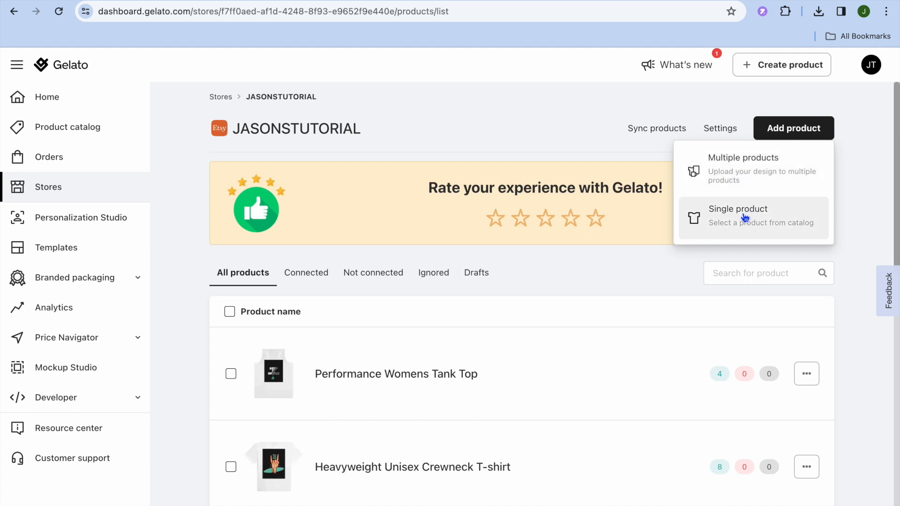
left_click(745, 218)
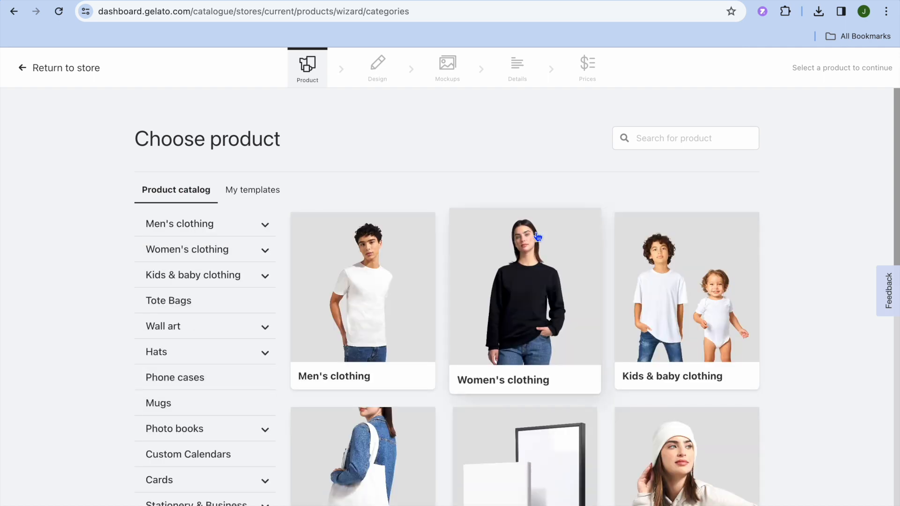
Choose the Fitted Baseball Cap | Flexfit 6277 from the Dad hats category under Hats (US + APAC)
scroll(229, 241, "down", 4)
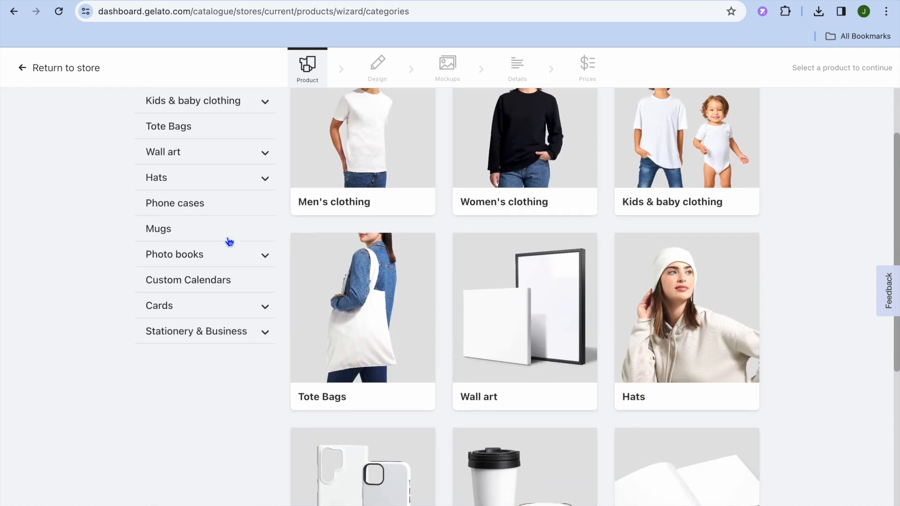
scroll(229, 241, "up", 2)
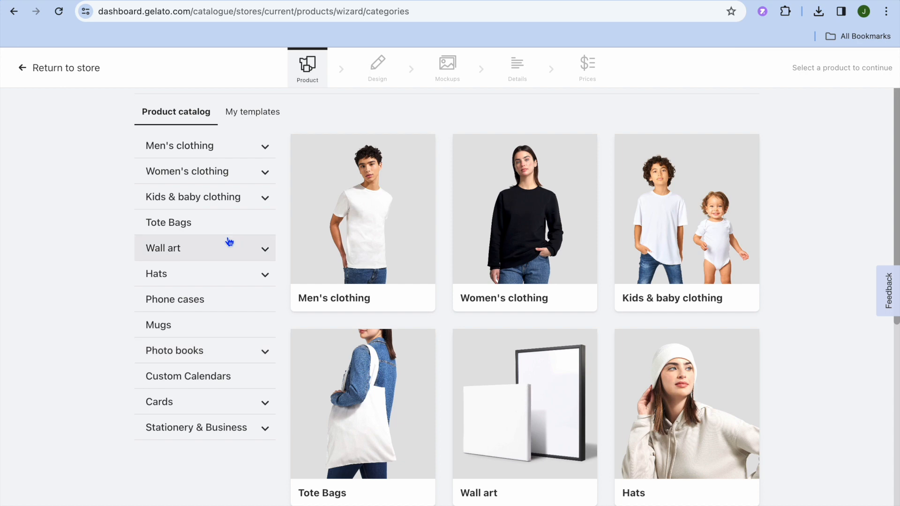
left_click(249, 279)
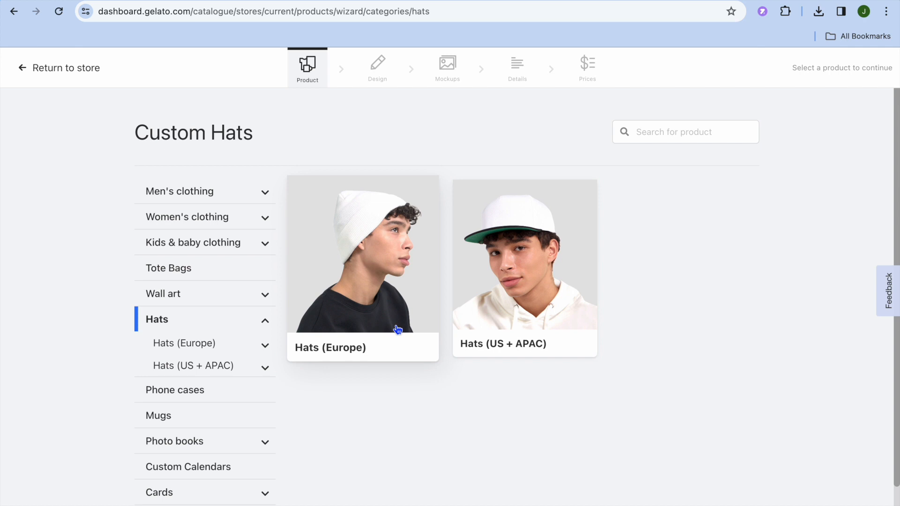
left_click(521, 296)
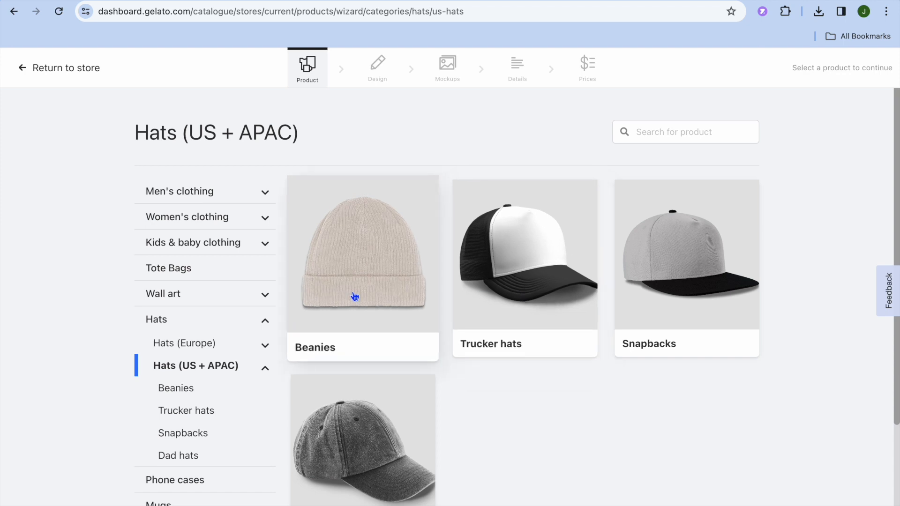
scroll(553, 271, "down", 2)
scroll(552, 268, "up", 2)
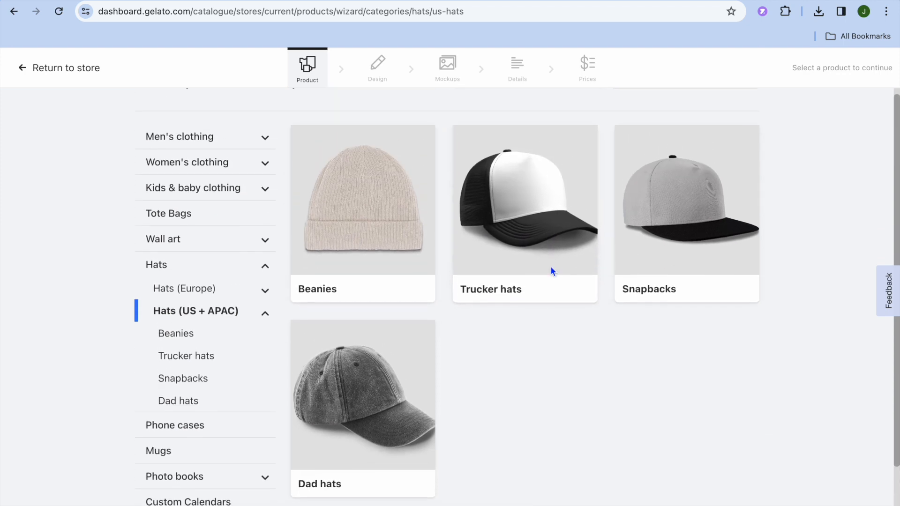
left_click(388, 381)
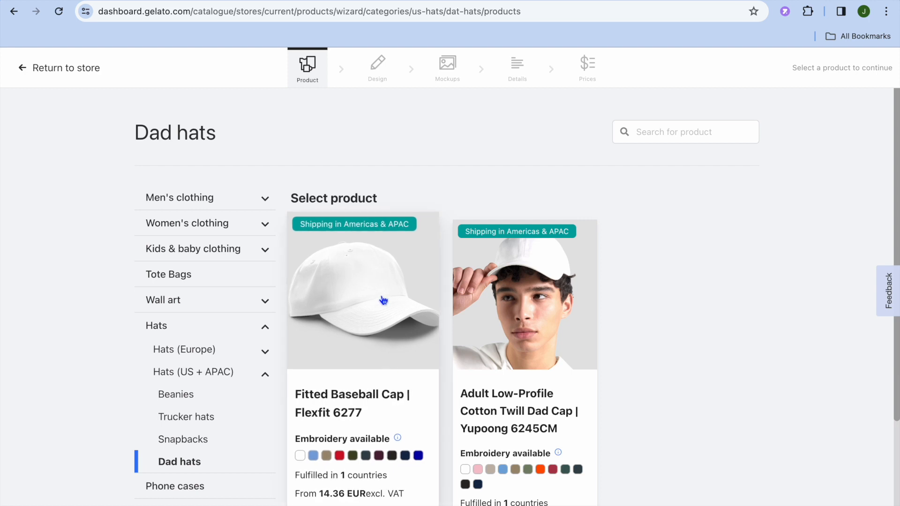
left_click(383, 300)
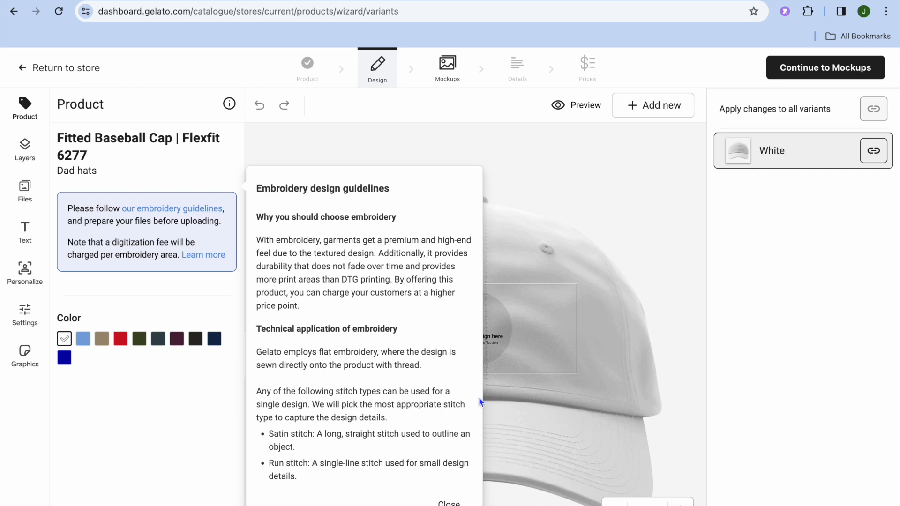
Dismiss the embroidery design guidelines and show the uploaded design files
left_click(448, 502)
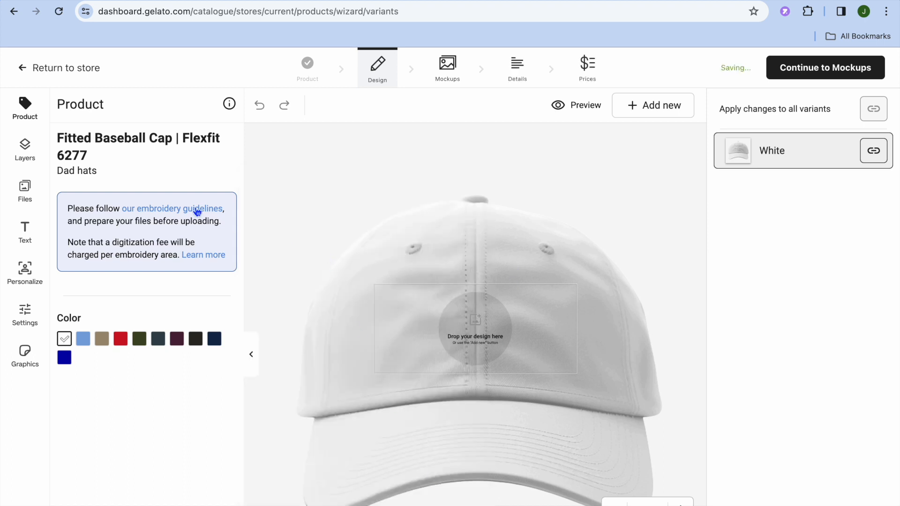
left_click(26, 191)
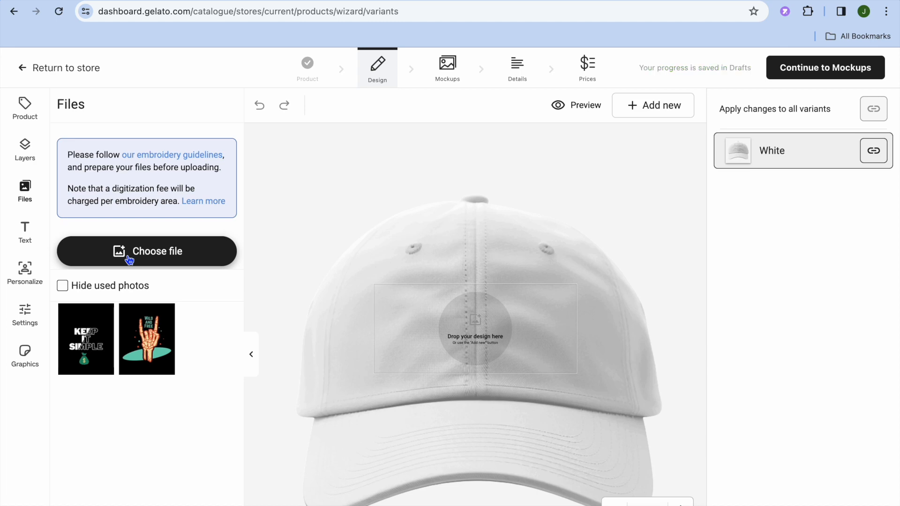
Open Canva in a new browser tab and search its templates for "logo"
key("super+t")
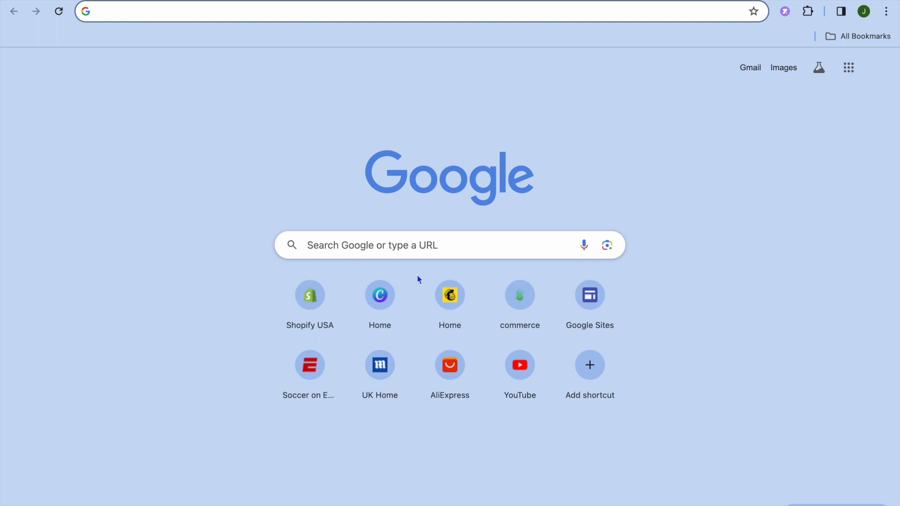
left_click(386, 299)
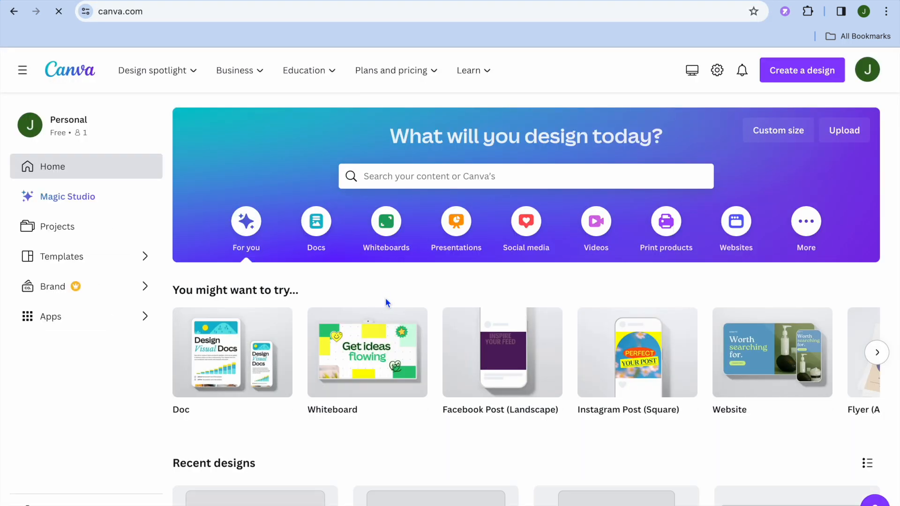
left_click(388, 176)
type("logo")
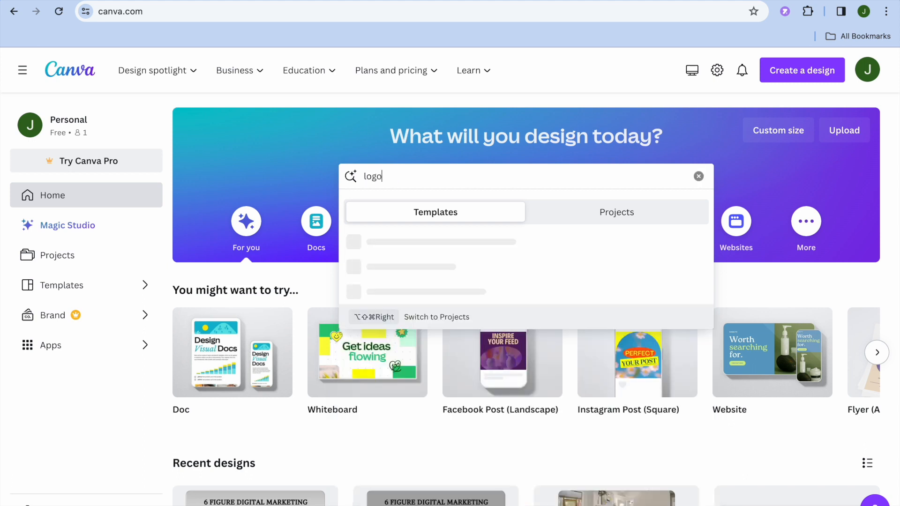
key("Return")
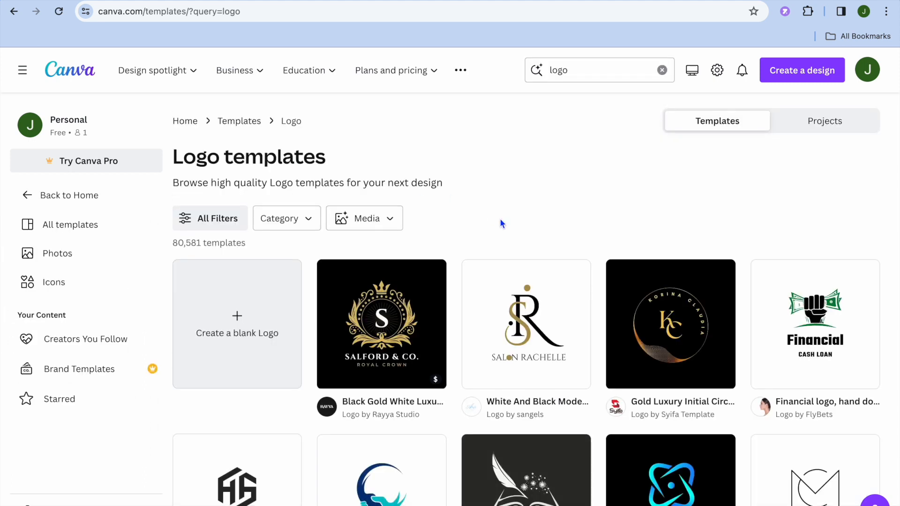
mouse_move(790, 309)
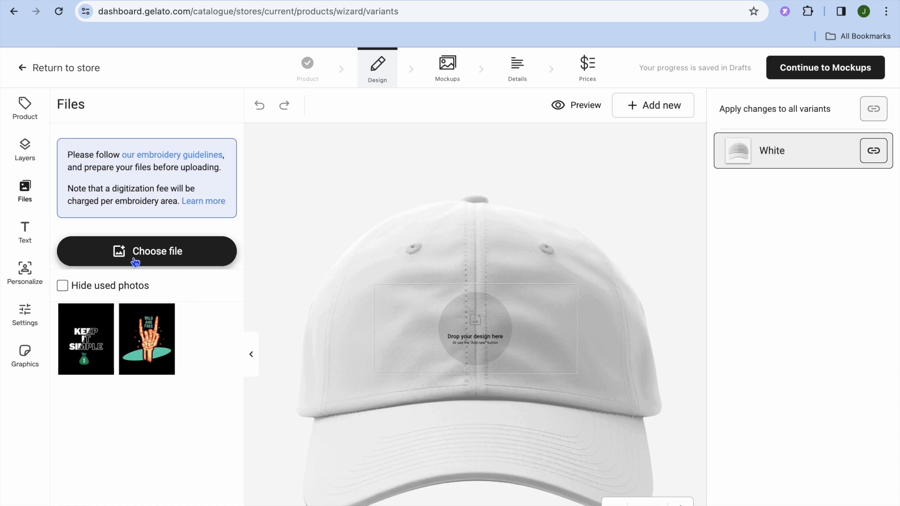
Place the uploaded "Wild and Free" hand design on the front of the cap
mouse_move(162, 372)
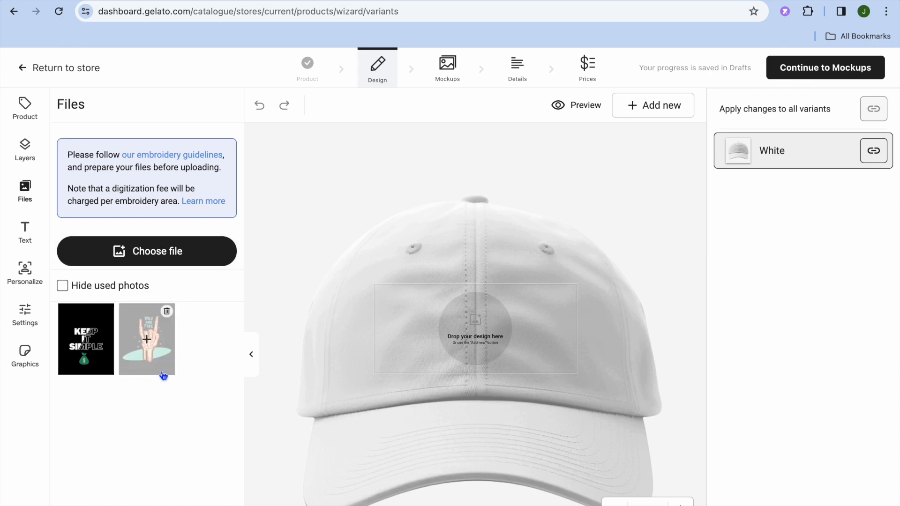
left_click(150, 350)
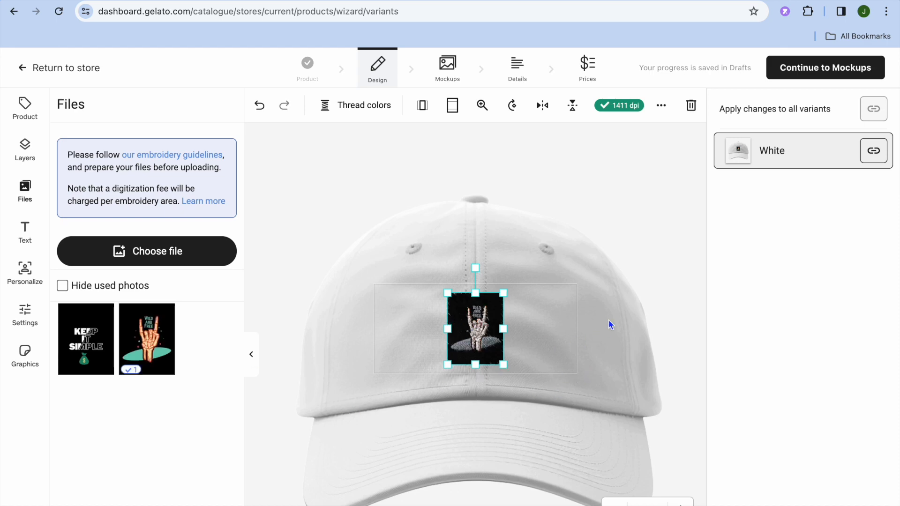
left_click(607, 305)
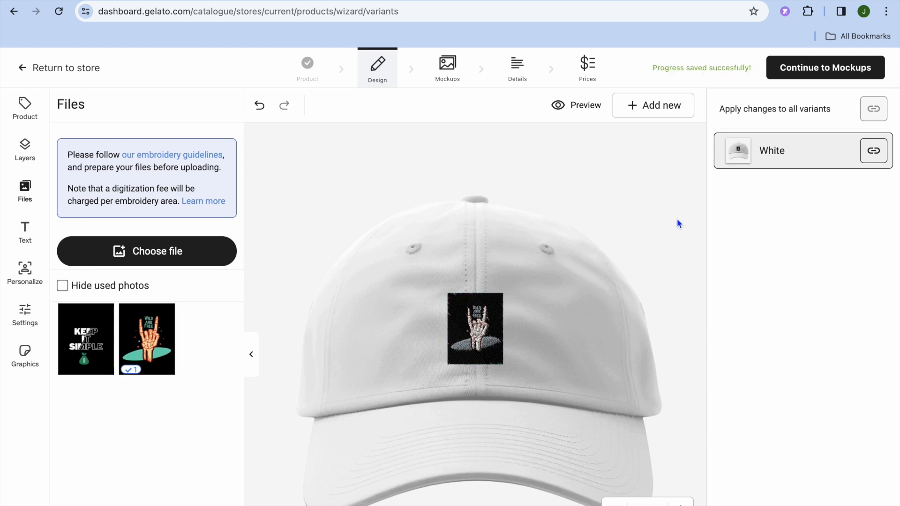
Continue to the mockup selection and check the mockup filter options, keeping All mockups
left_click(823, 68)
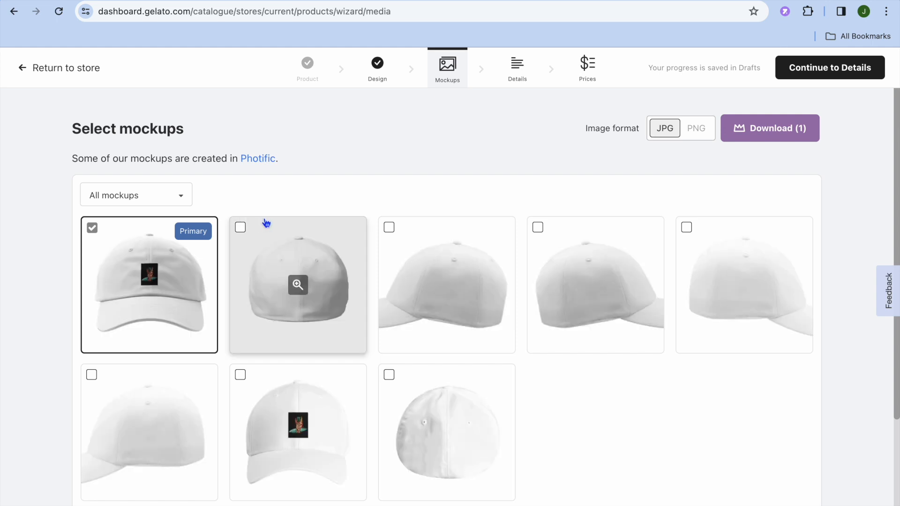
left_click(169, 202)
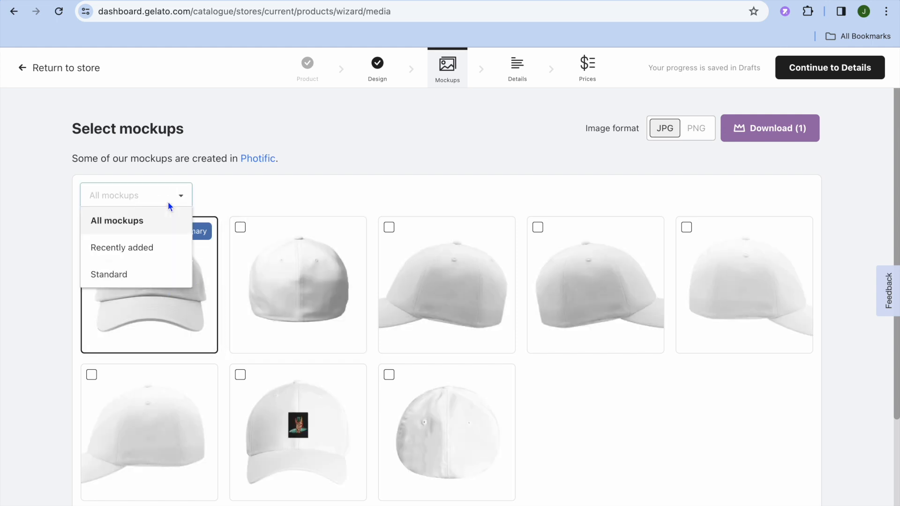
left_click(236, 186)
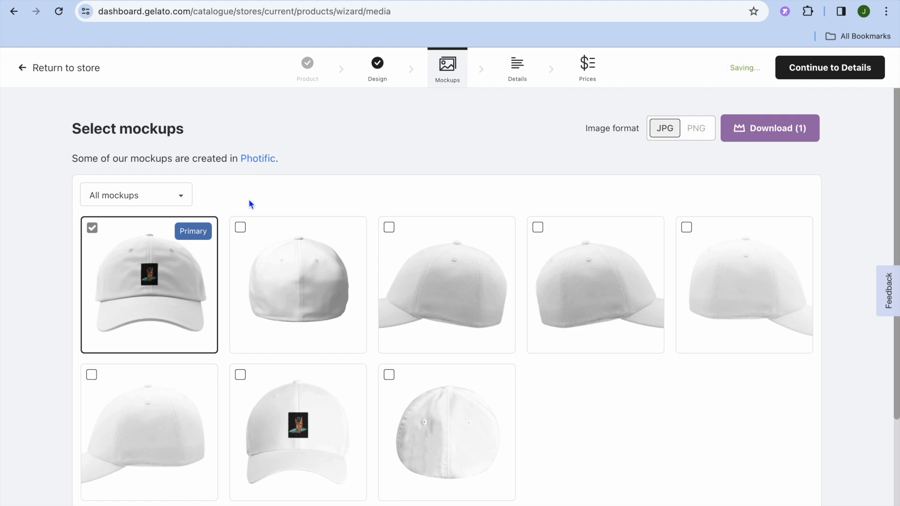
Add the second front-view cap mockup showing the design to the selected images and continue to the product details
scroll(253, 203, "down", 2)
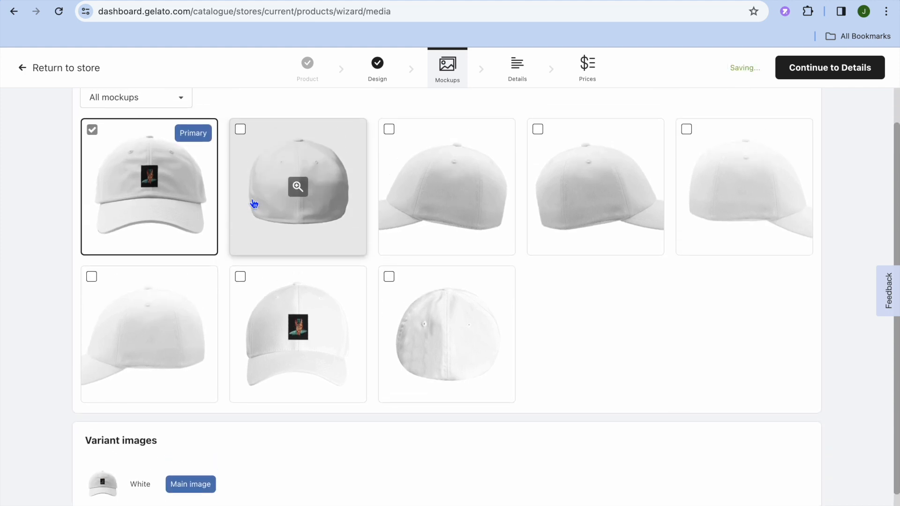
left_click(242, 279)
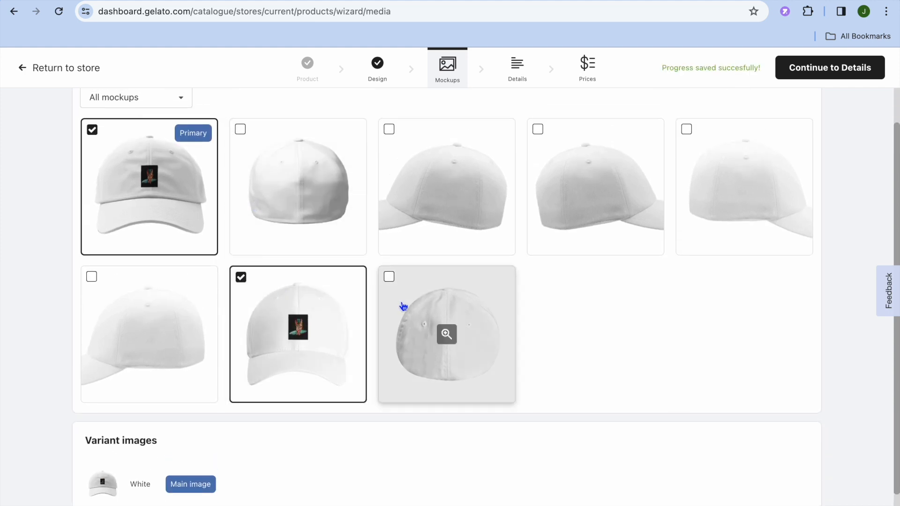
scroll(403, 307, "up", 2)
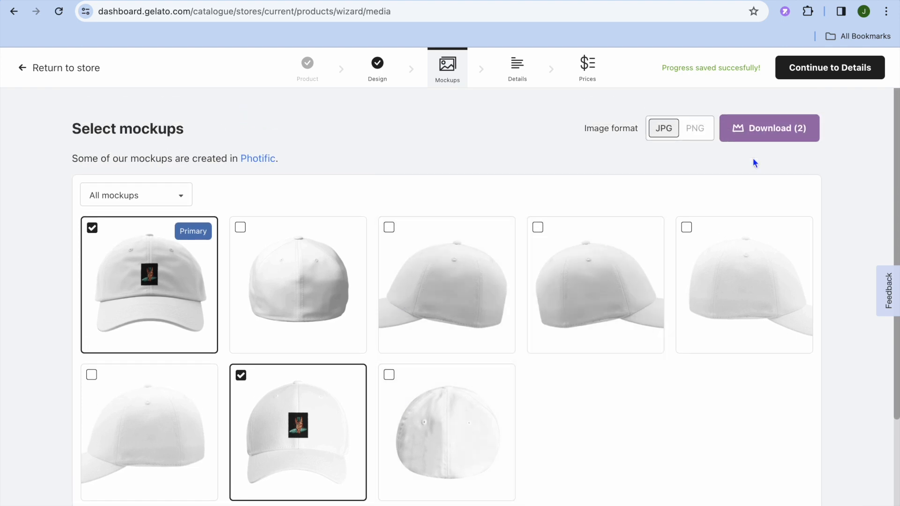
left_click(831, 71)
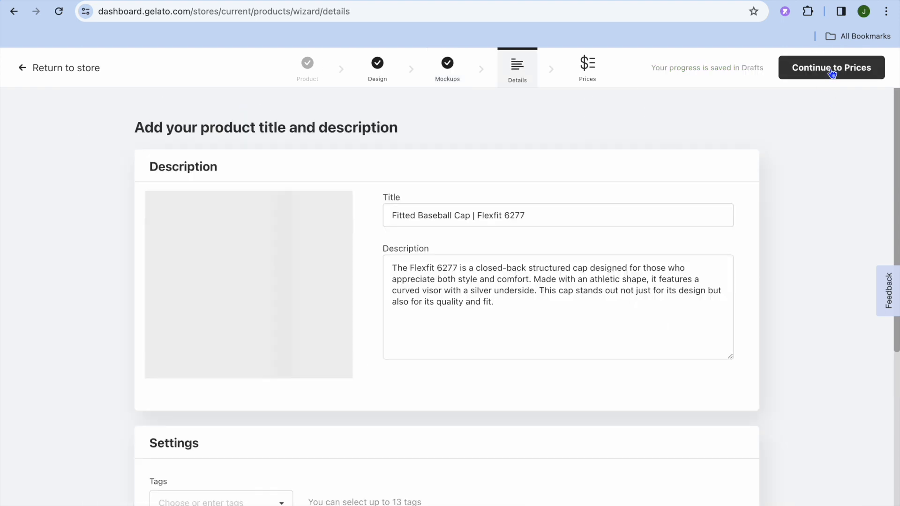
Review the cap's title and description, enable displaying it with free shipping on the storefront, and continue to the prices
left_click(591, 217)
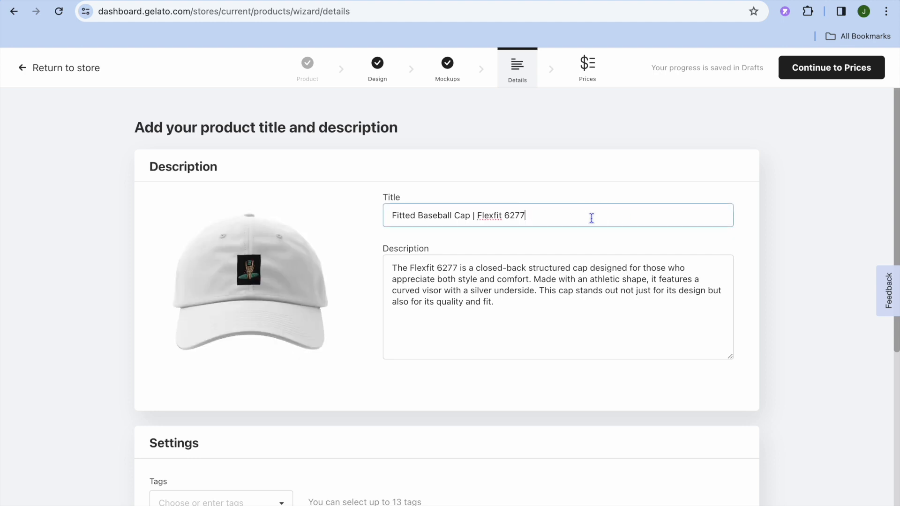
left_click(581, 283)
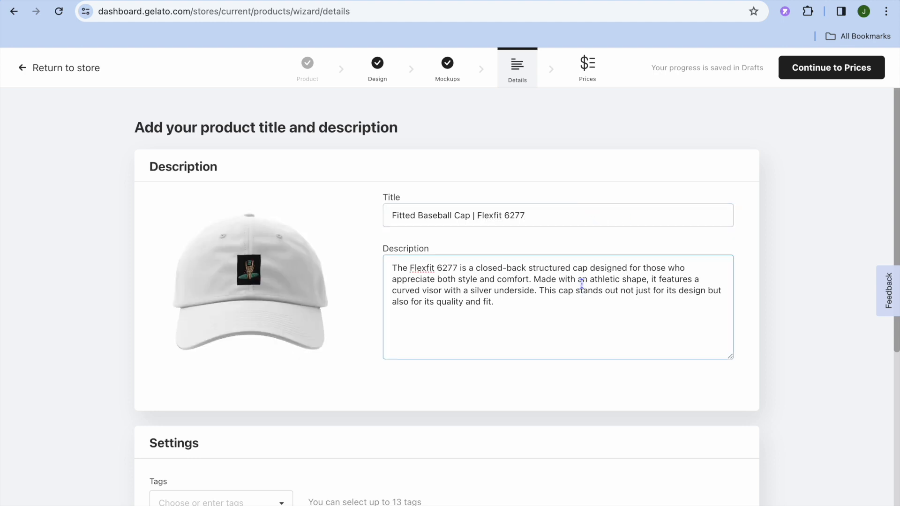
scroll(581, 284, "down", 5)
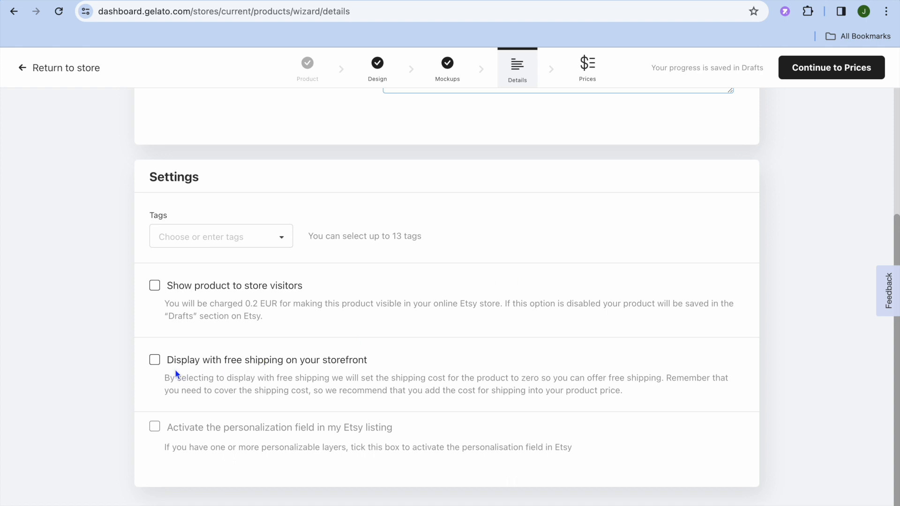
left_click(156, 363)
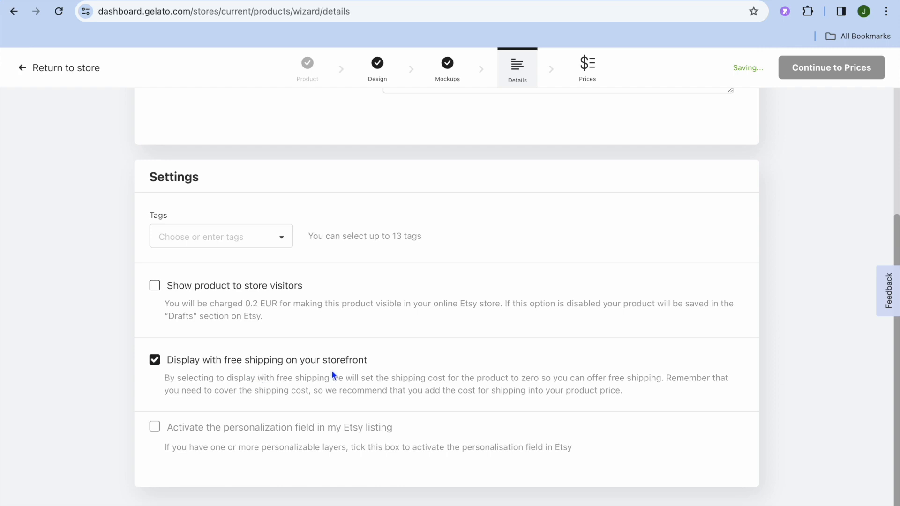
scroll(331, 376, "up", 3)
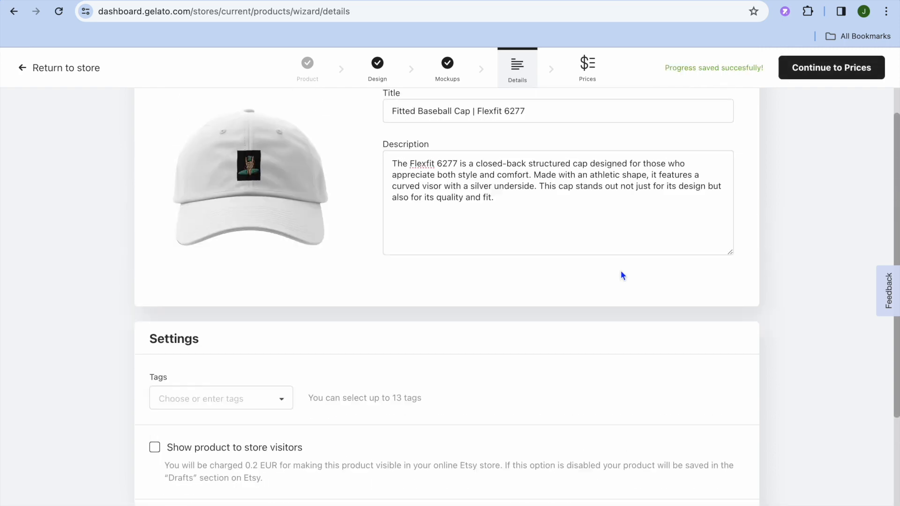
scroll(620, 271, "up", 3)
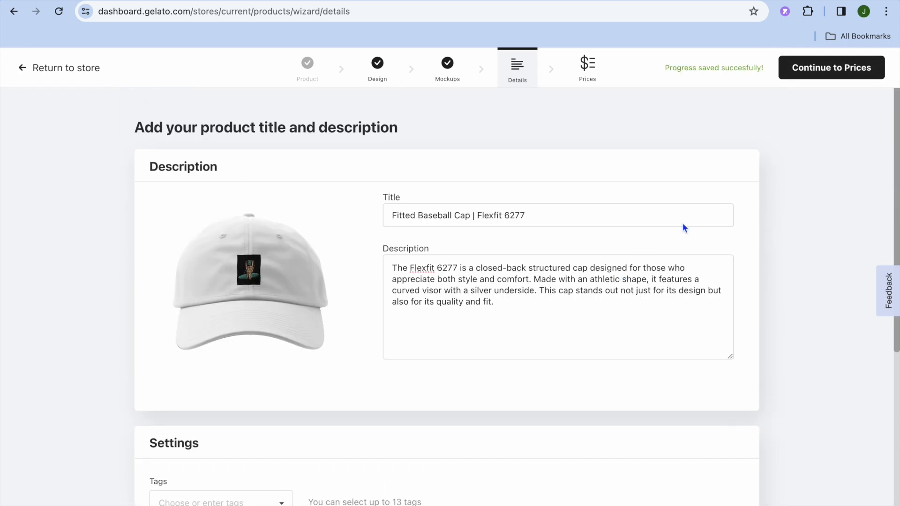
left_click(818, 71)
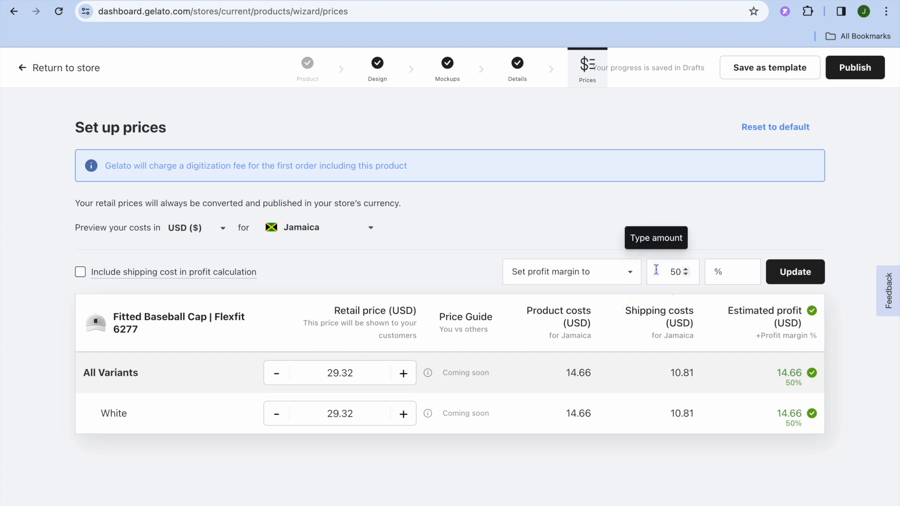
Set the cap's profit margin to 60% and update the retail prices for all variants
left_click(676, 272)
left_click_drag(676, 272, 673, 272)
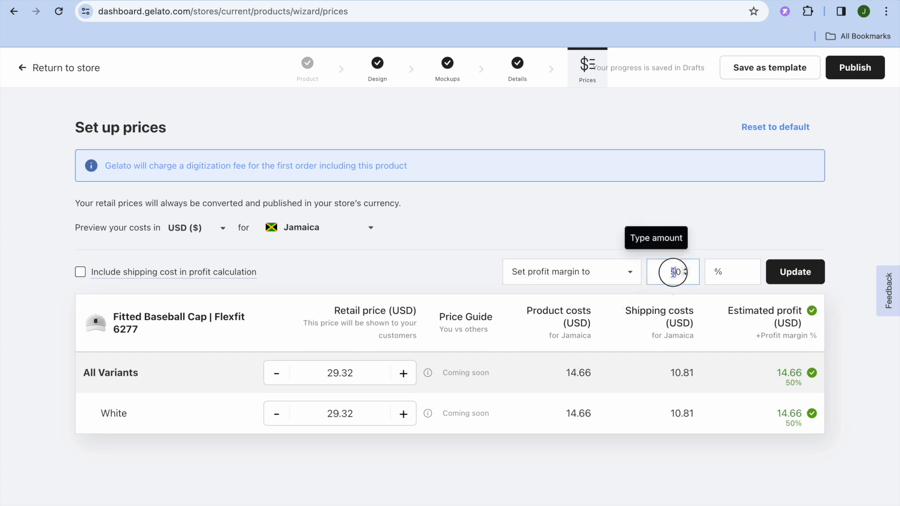
key("BackSpace")
type("6")
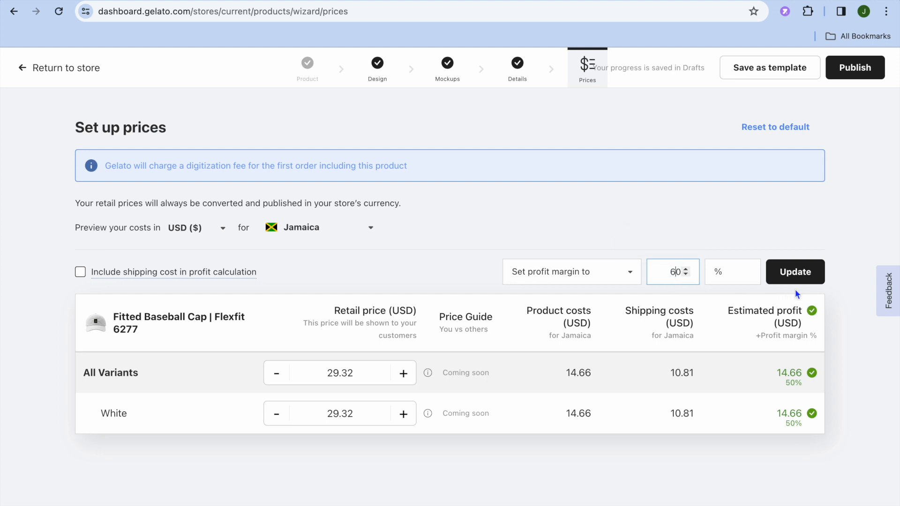
left_click(800, 276)
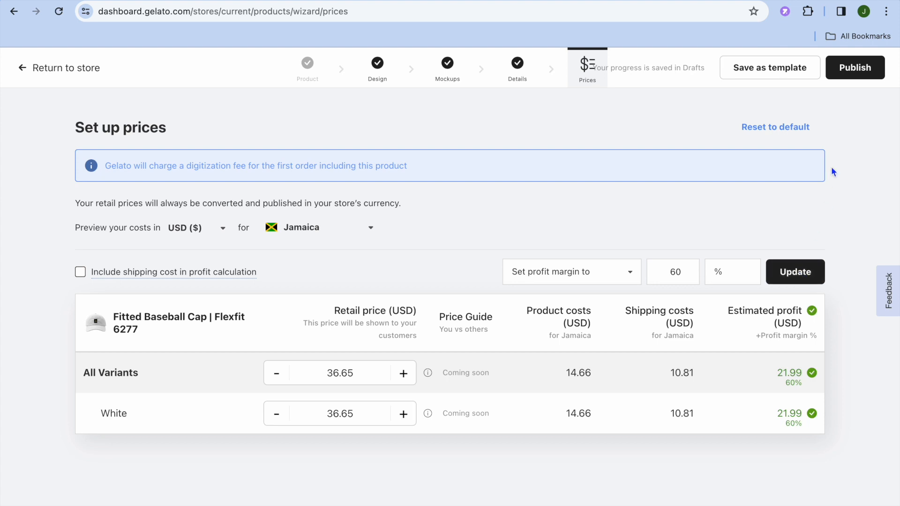
Publish the cap to the Etsy store and check its publishing status in the store's product list
left_click(852, 70)
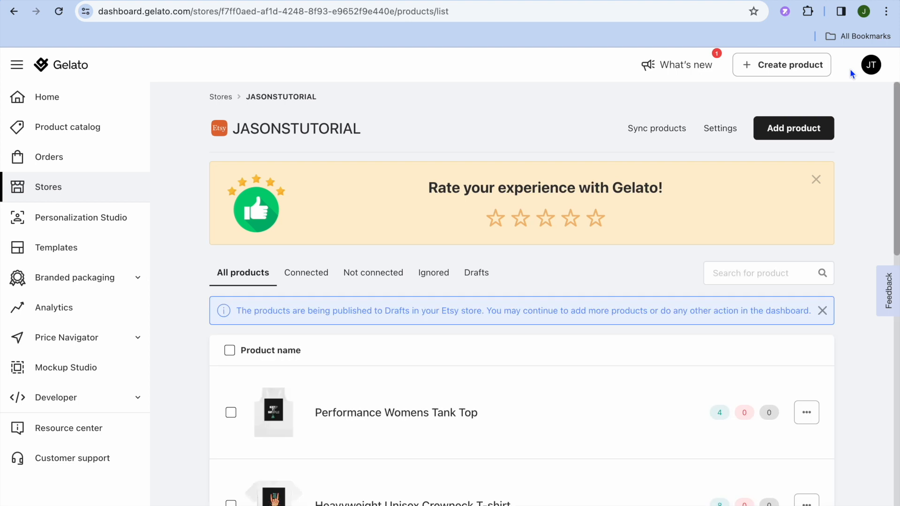
scroll(875, 177, "down", 3)
scroll(874, 177, "down", 2)
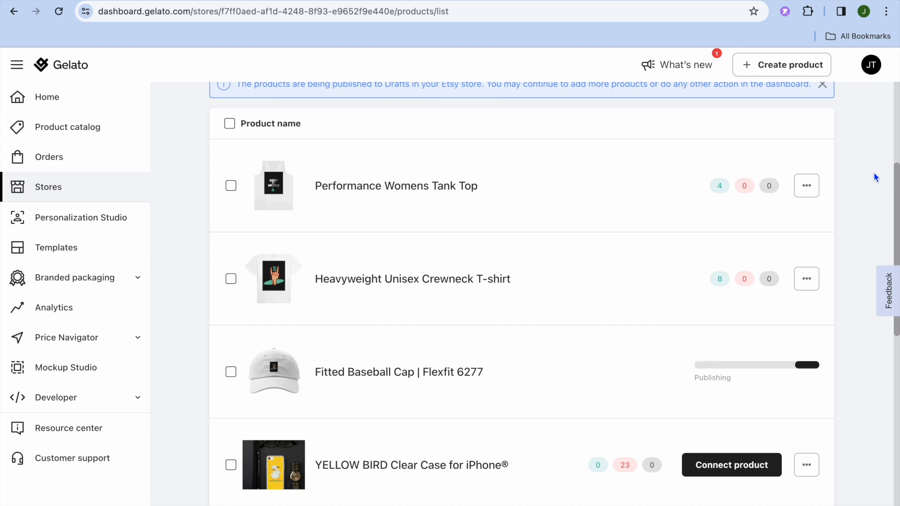
scroll(874, 177, "down", 1)
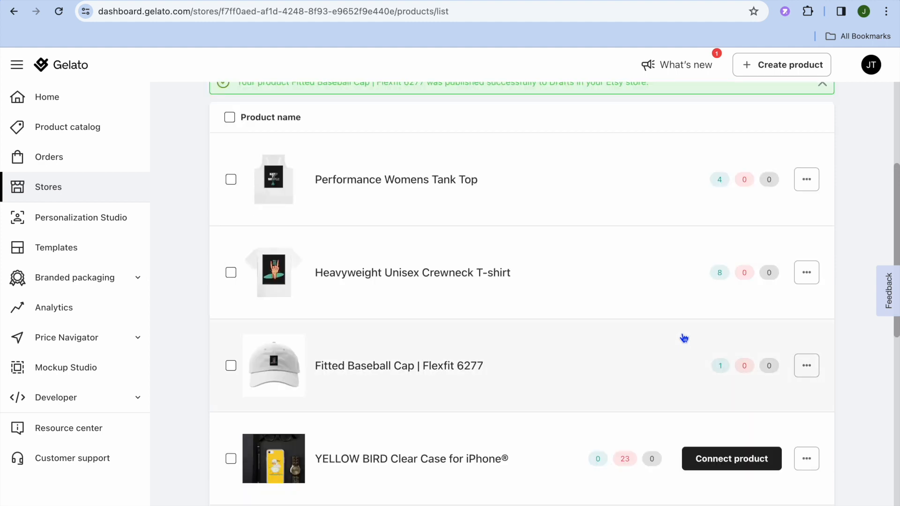
Switch to Etsy, sign in to Shop Manager with the Google account, and check the listings under Stock your shop
left_click(374, 1)
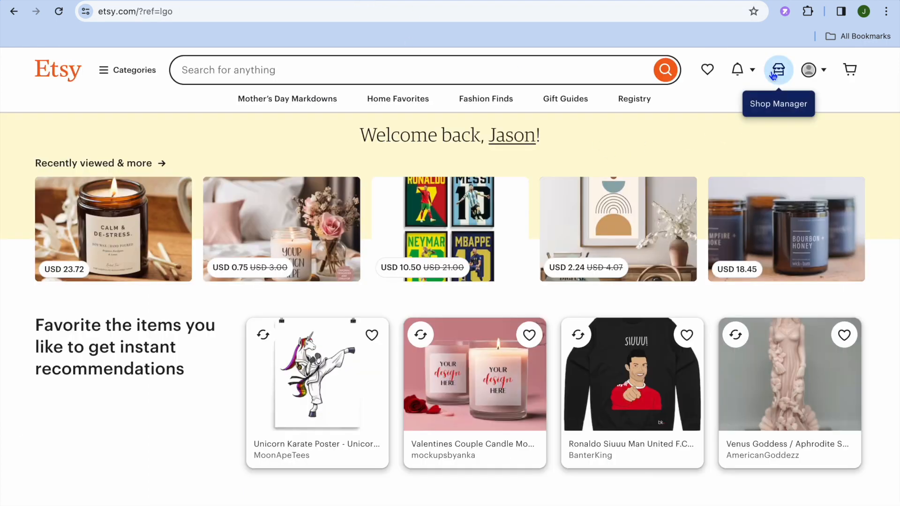
left_click(773, 75)
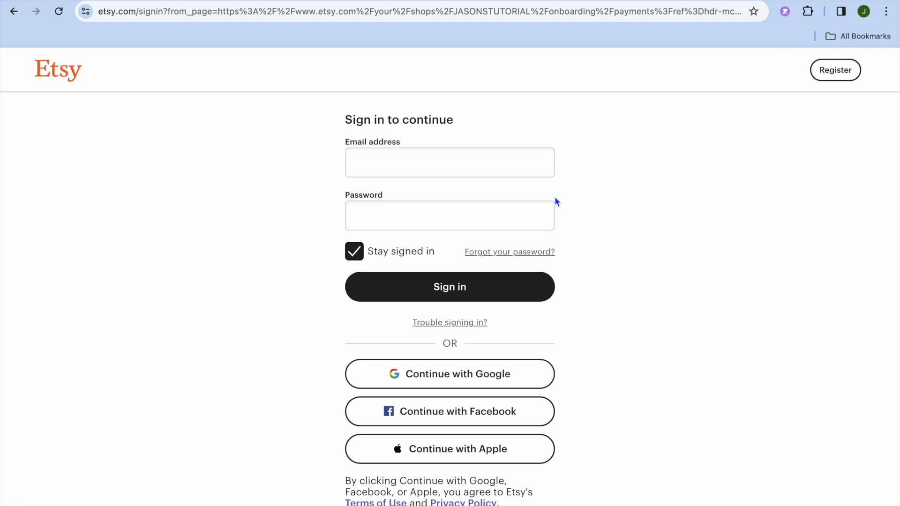
left_click(460, 375)
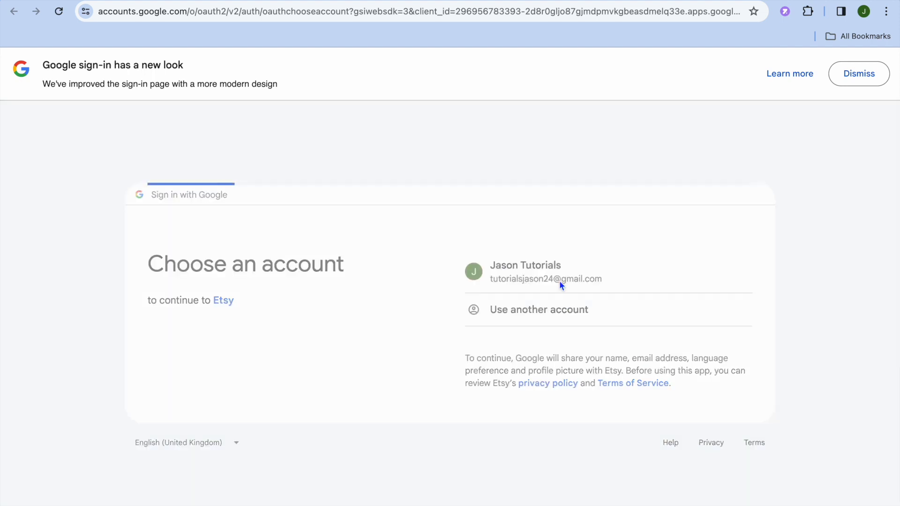
left_click(586, 398)
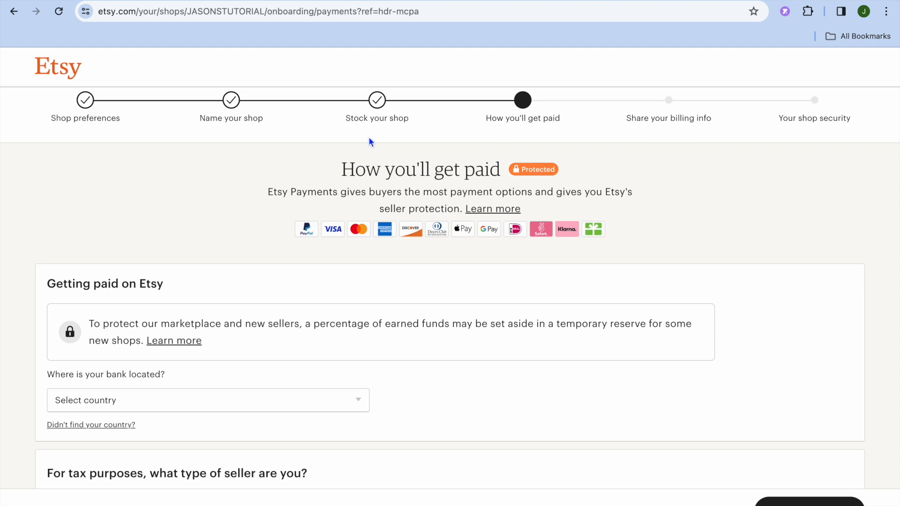
left_click(377, 107)
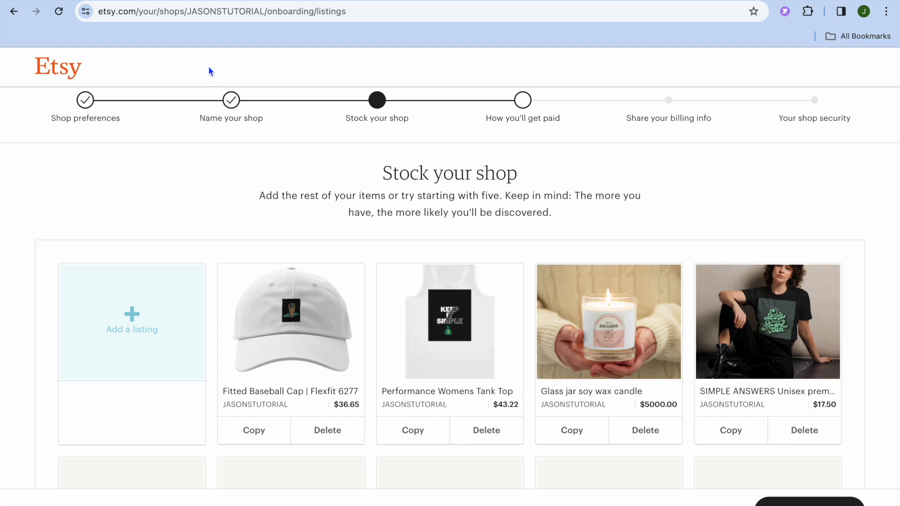
Switch back to Gelato and review the Personalization Studio page, including its Shopify and Etsy integrations
left_click(196, 1)
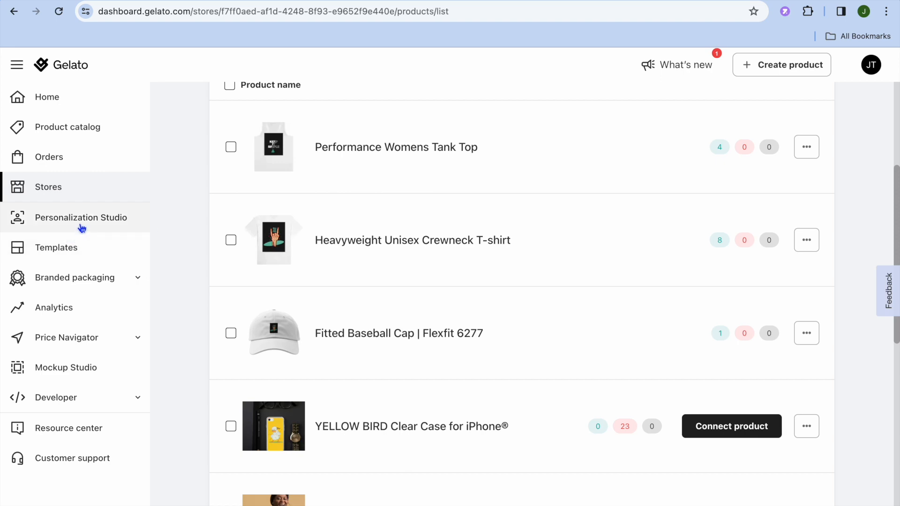
left_click(82, 228)
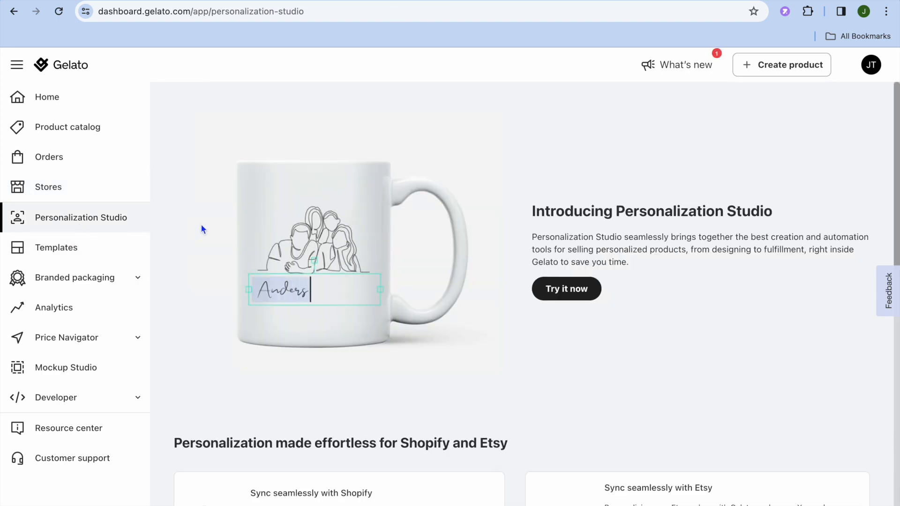
scroll(198, 224, "down", 2)
scroll(198, 224, "down", 3)
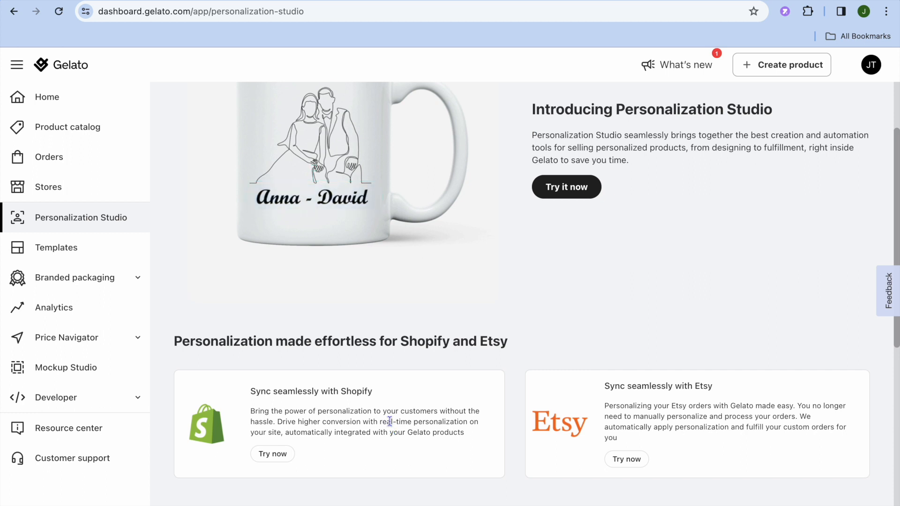
Show the Branded packaging options
left_click(90, 289)
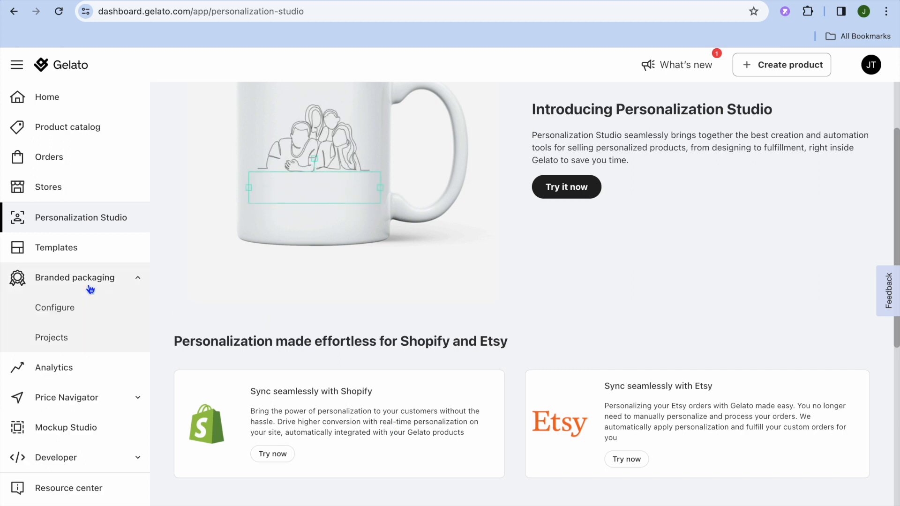